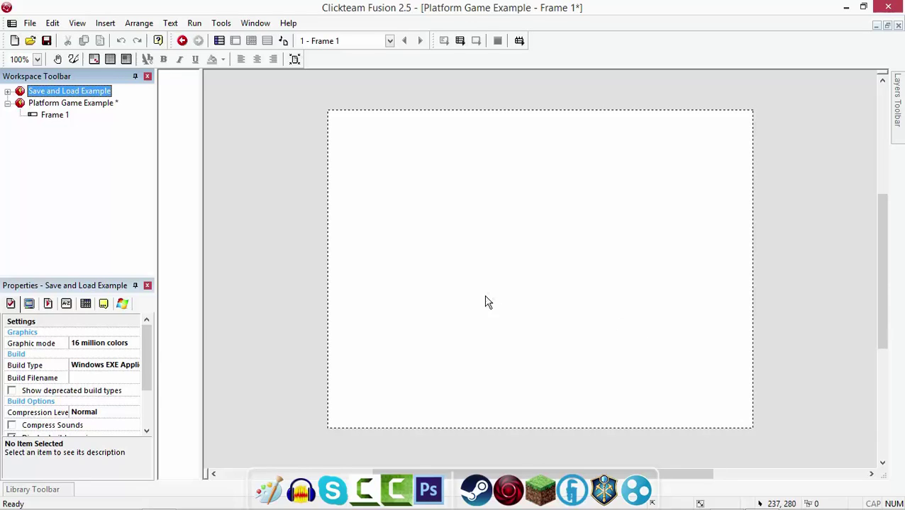
- Insert a first Active object onto the frame's lower left area
left_click(413, 310)
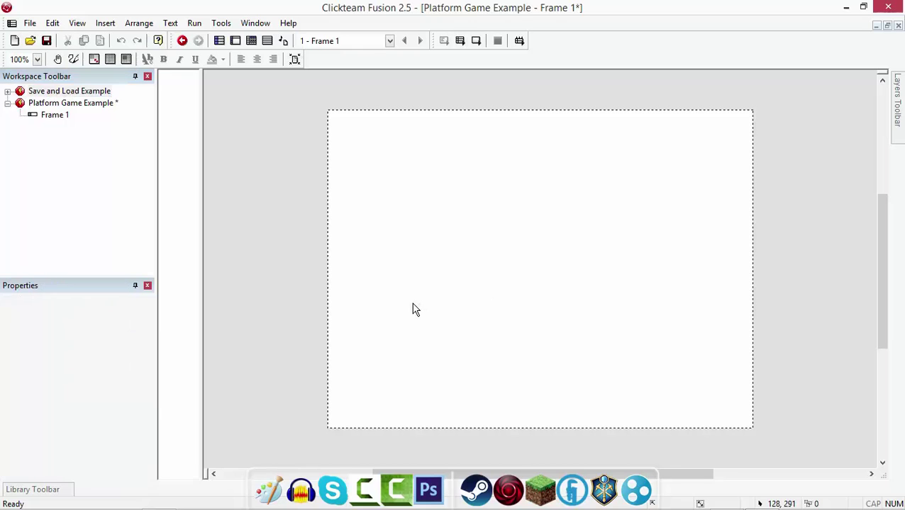
double_click(414, 310)
double_click(421, 190)
left_click(426, 347)
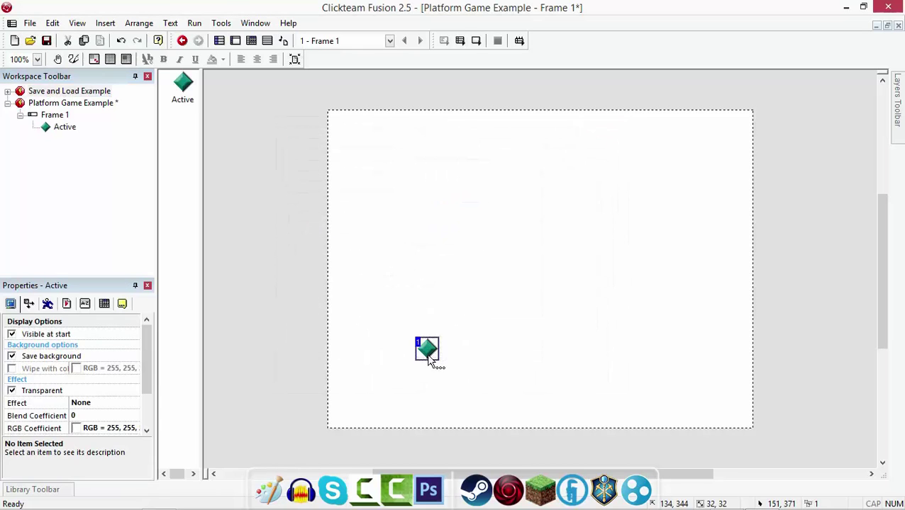
- Add a second Active object, Active 2, and move it just below the first
double_click(418, 363)
double_click(427, 177)
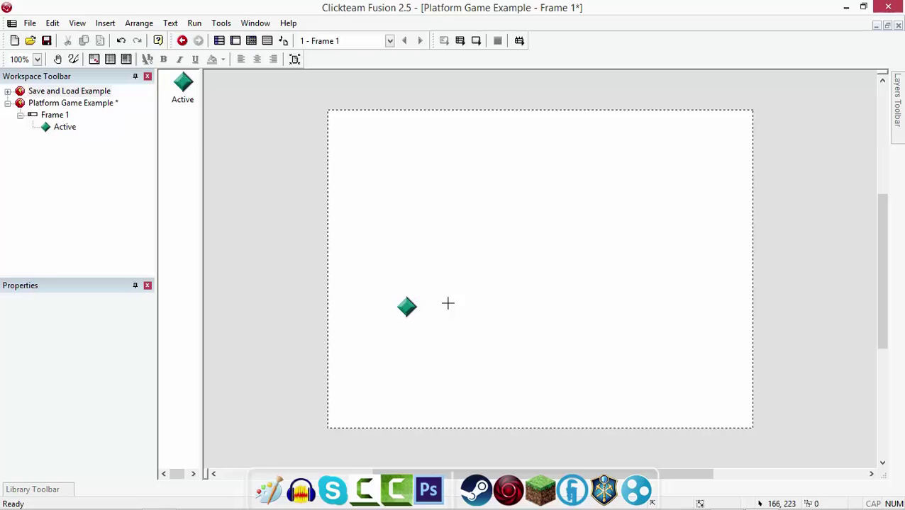
left_click(466, 336)
left_click_drag(472, 346, 413, 398)
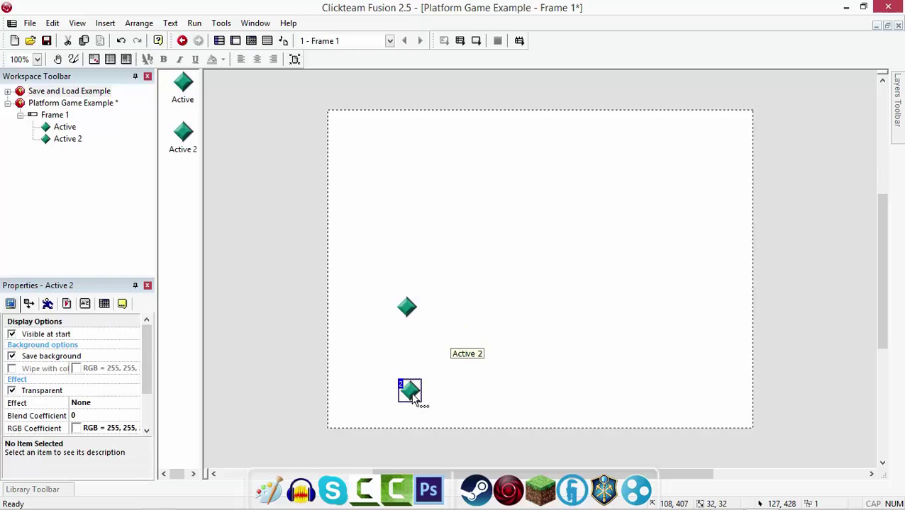
double_click(617, 295)
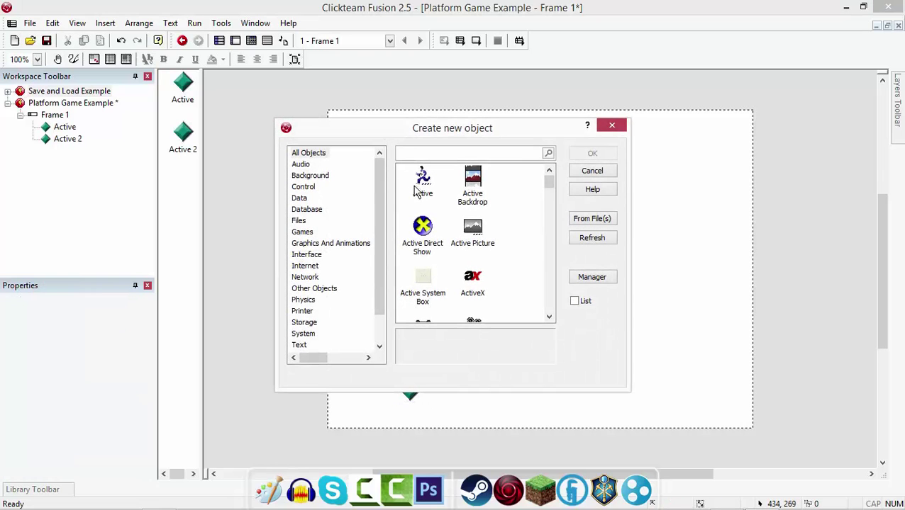
left_click(611, 125)
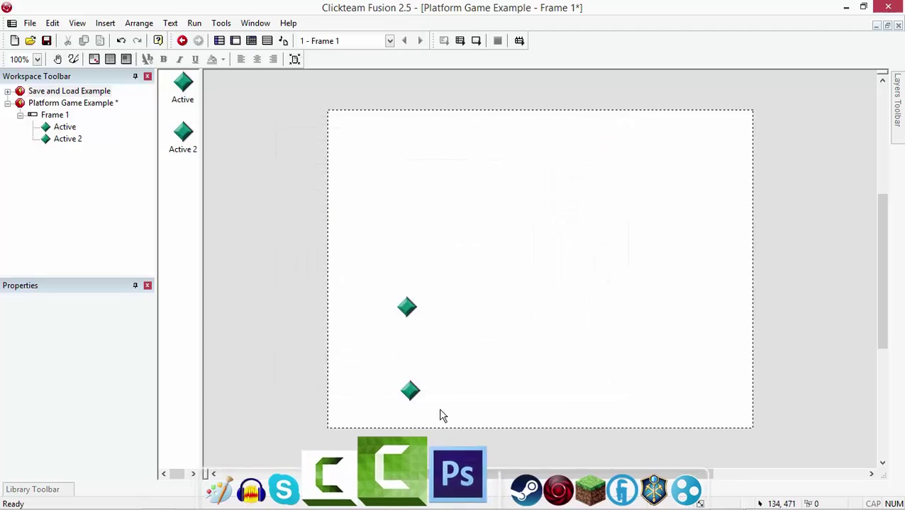
- Rename the lower object, Active 2, to 'Platform'
left_click(412, 392)
key("F2")
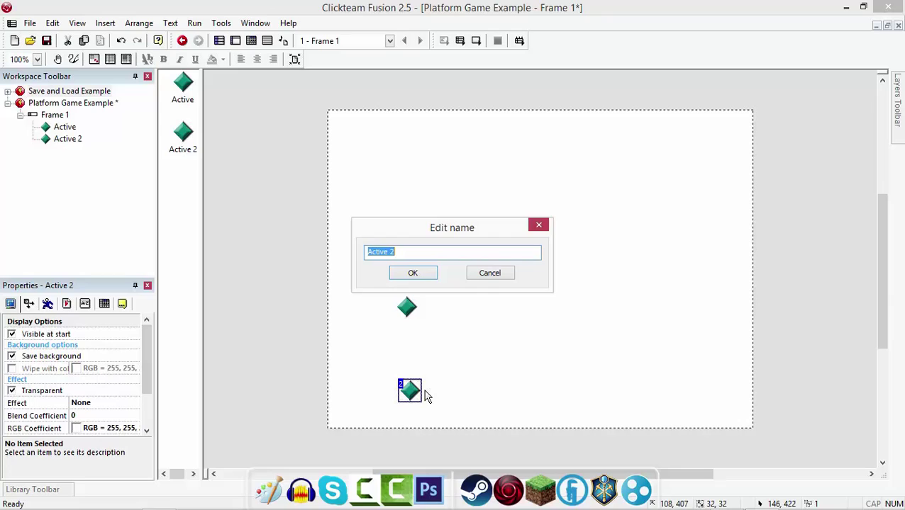
type("Platform")
key("Return")
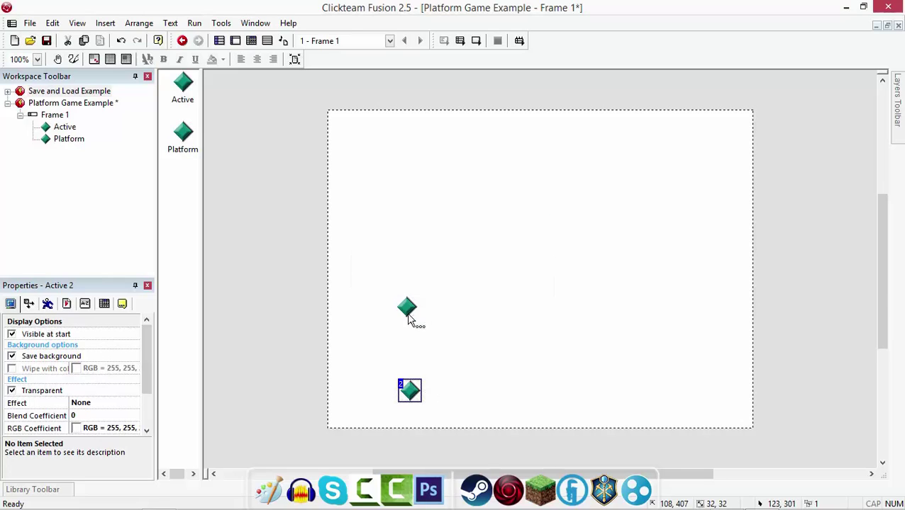
- Rename the upper Active object to 'Player'
left_click(408, 319)
key("F2")
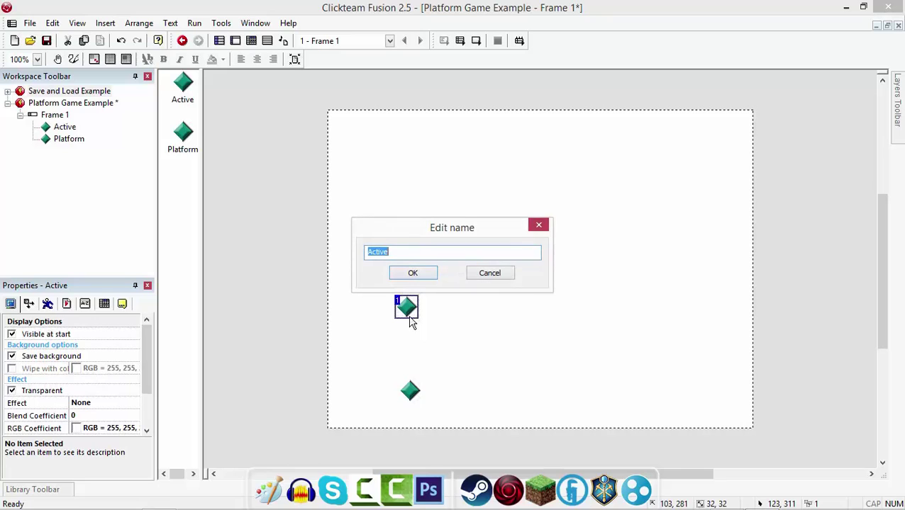
type("Player")
key("Return")
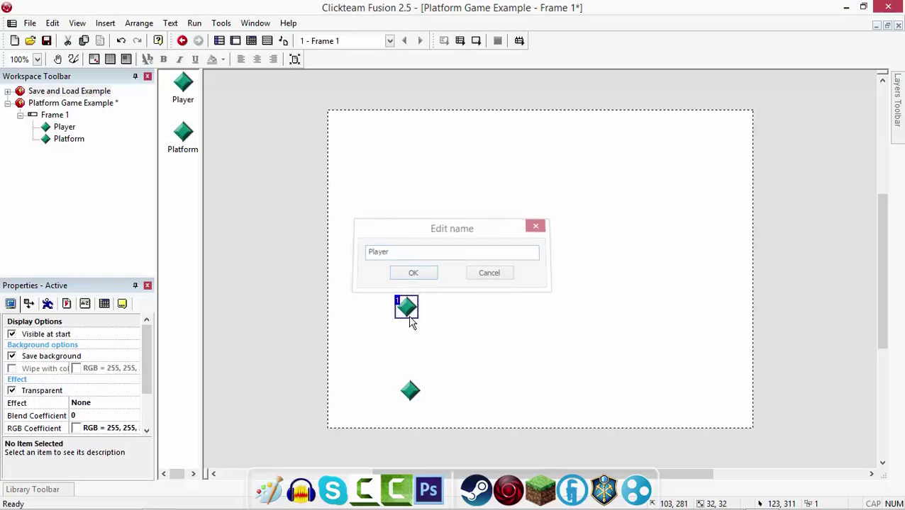
- Replace the Player's default image with a plain cyan square
double_click(409, 319)
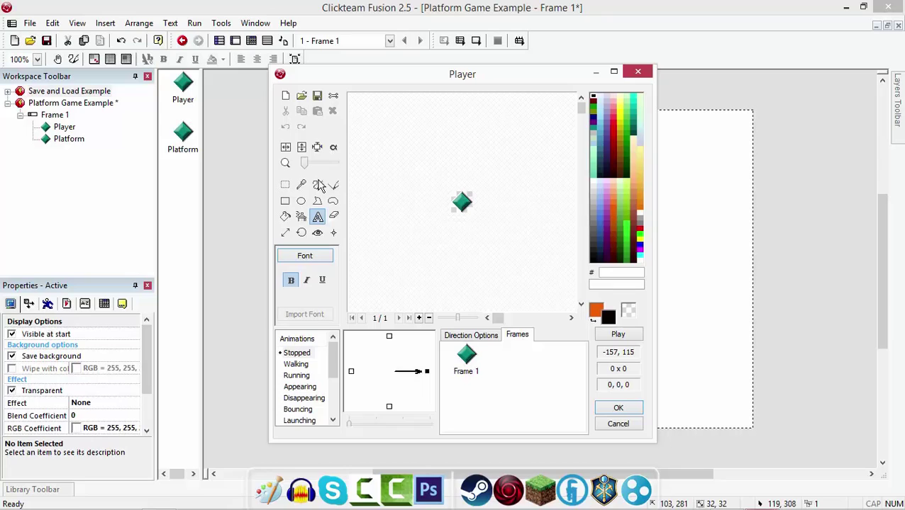
left_click(285, 97)
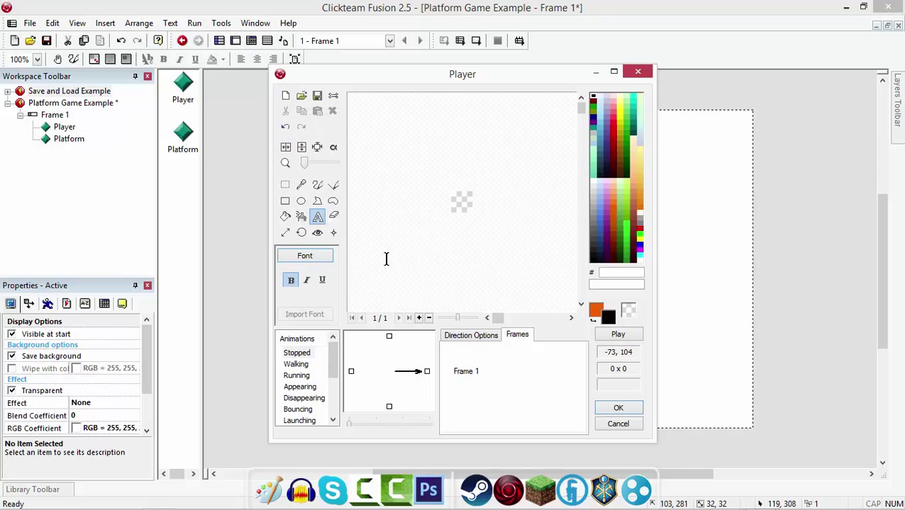
left_click(286, 218)
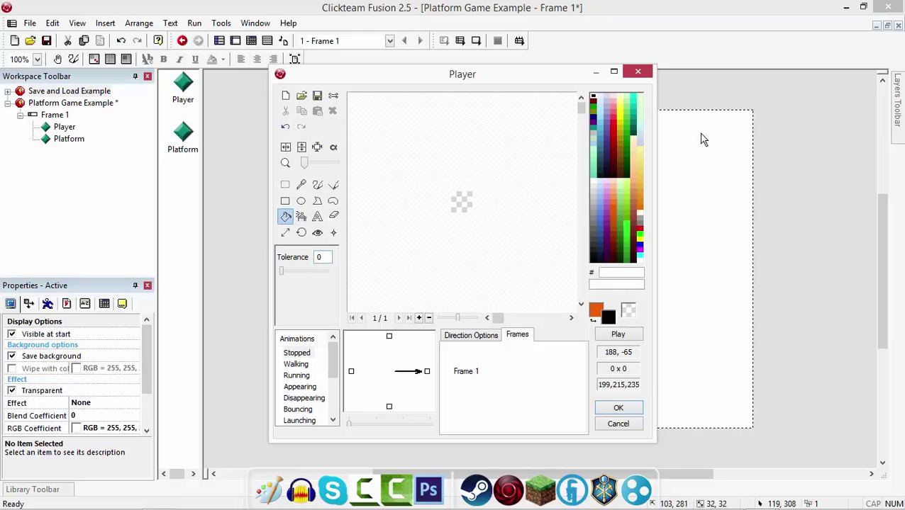
right_click(632, 96)
right_click(462, 202)
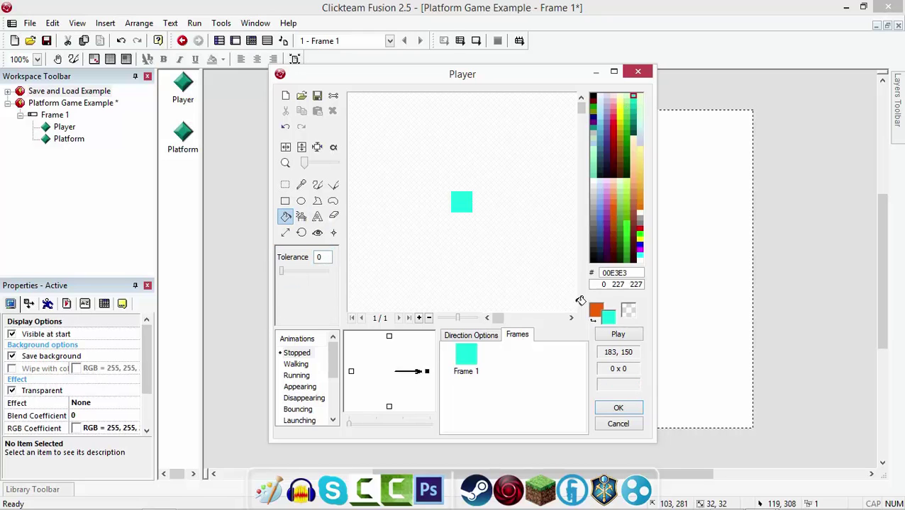
left_click(605, 408)
- Replace the Platform's default image with a plain black square
double_click(408, 389)
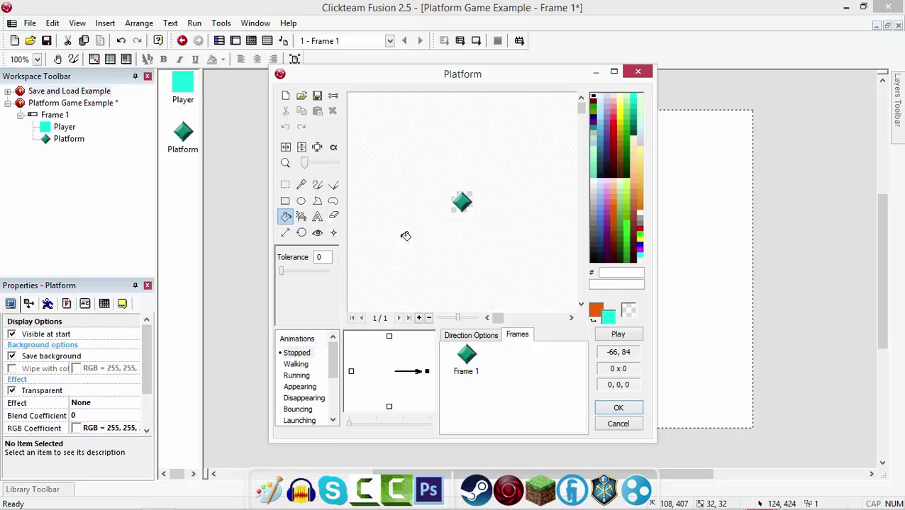
right_click(592, 98)
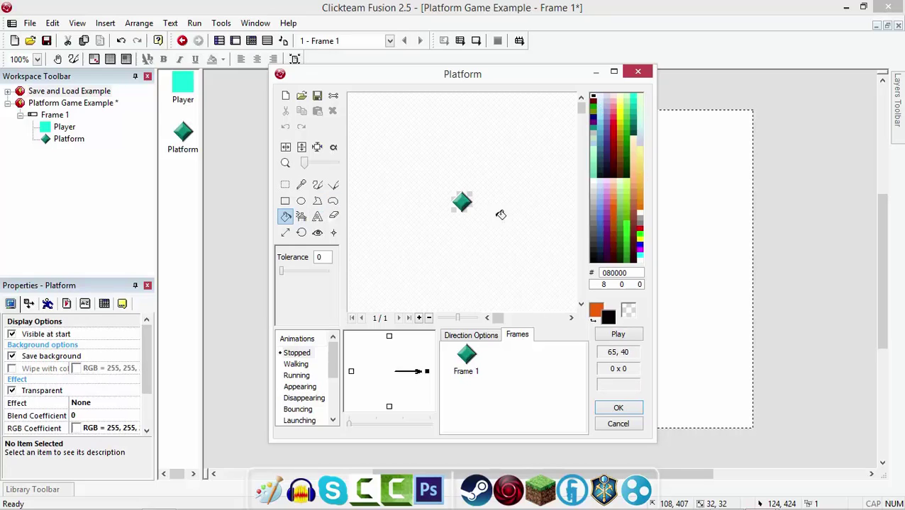
left_click(285, 95)
right_click(462, 203)
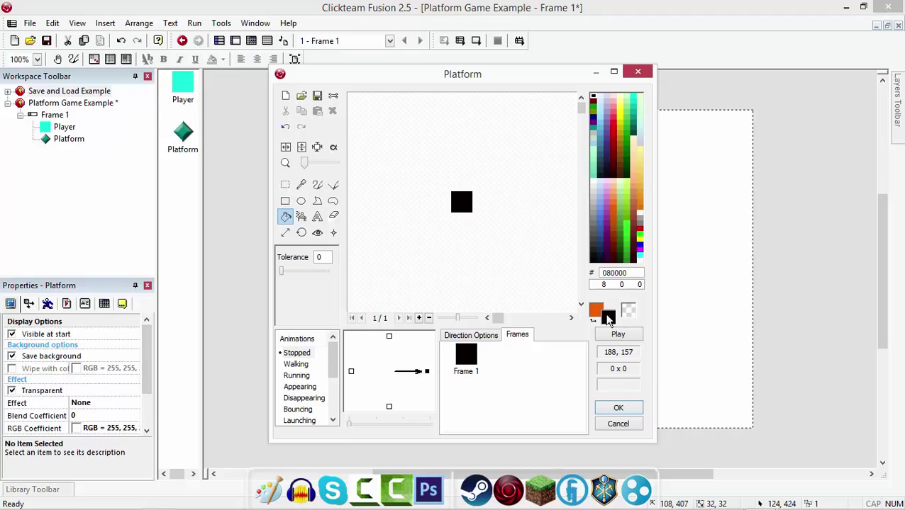
left_click(615, 410)
- Move the black Platform to the bottom-left and stretch it across the frame's bottom edge
left_click_drag(404, 388, 334, 439)
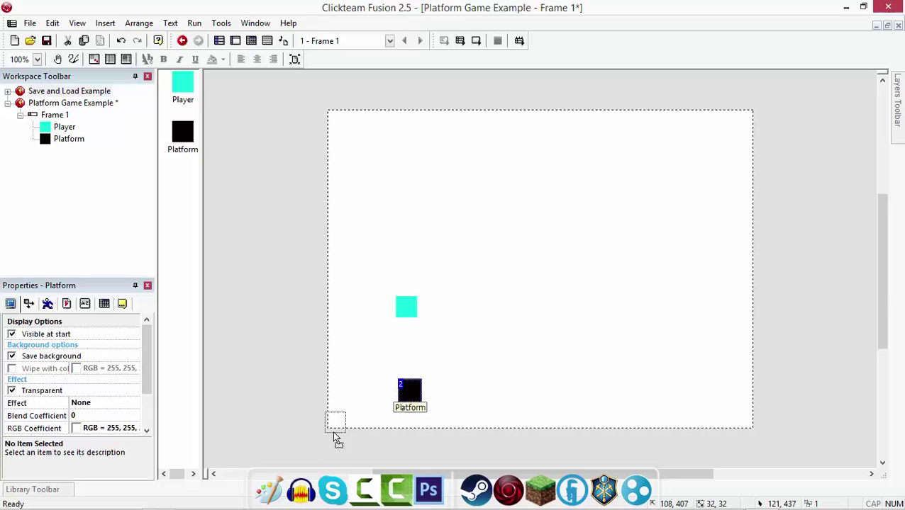
left_click_drag(335, 440, 762, 416)
left_click(757, 331)
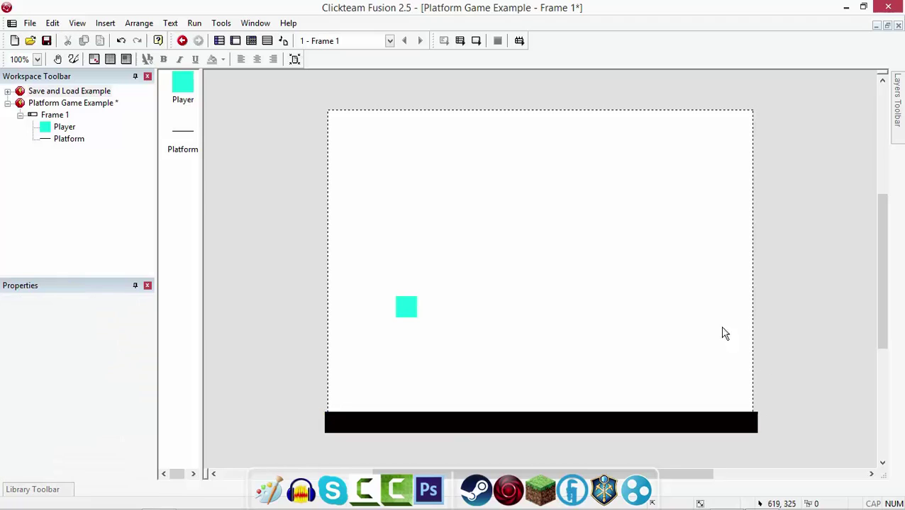
mouse_move(465, 431)
left_mouse_down()
mouse_move(485, 428)
mouse_move(468, 421)
mouse_move(487, 427)
left_mouse_up()
- Clone the floor bar into a shorter Platform 2 ledge raised above the floor
right_click(487, 427)
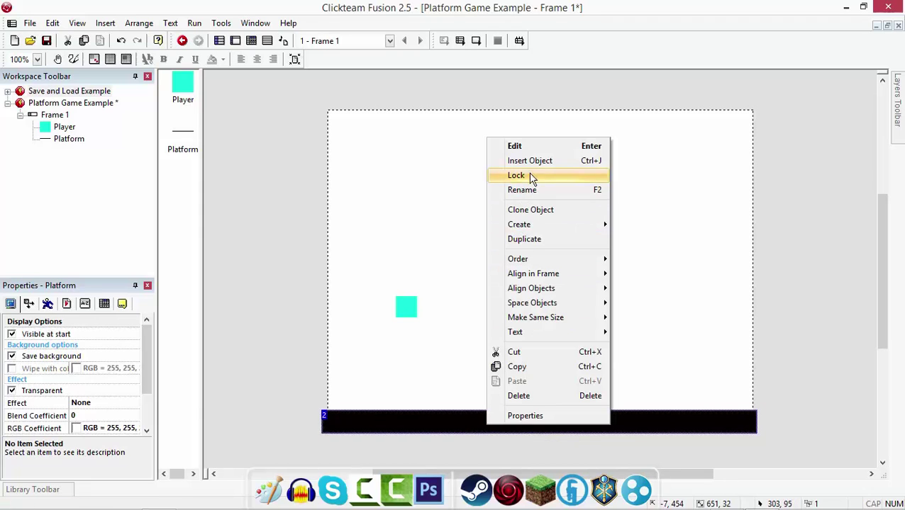
left_click(542, 210)
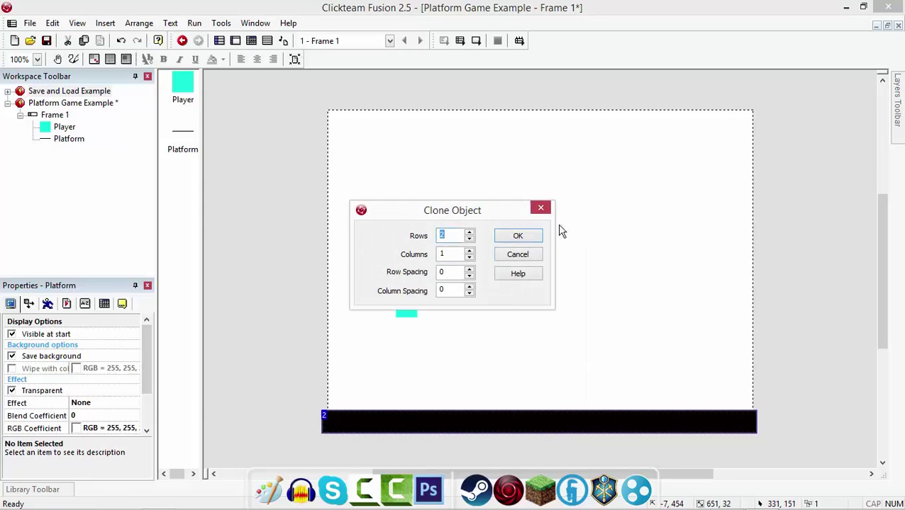
left_click(517, 236)
left_click_drag(557, 422, 654, 398)
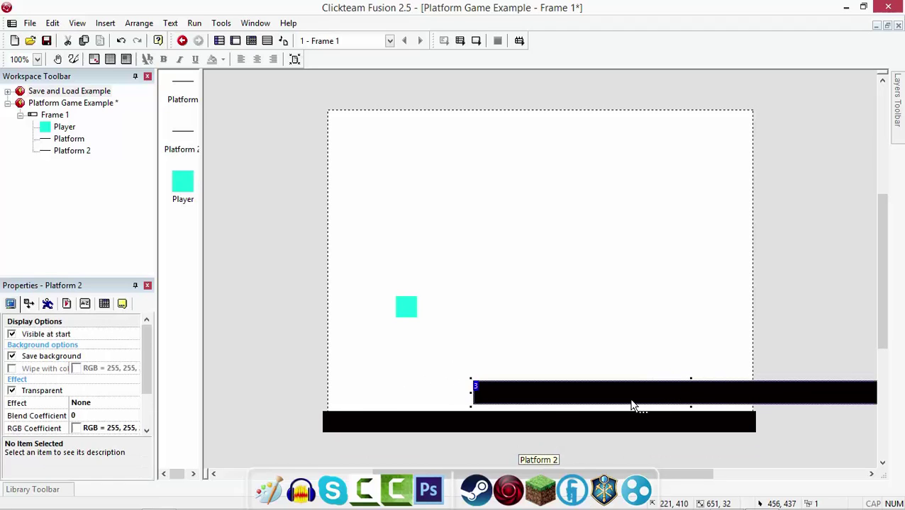
mouse_move(470, 390)
left_mouse_down()
mouse_move(822, 392)
mouse_move(616, 396)
mouse_move(567, 409)
left_mouse_up()
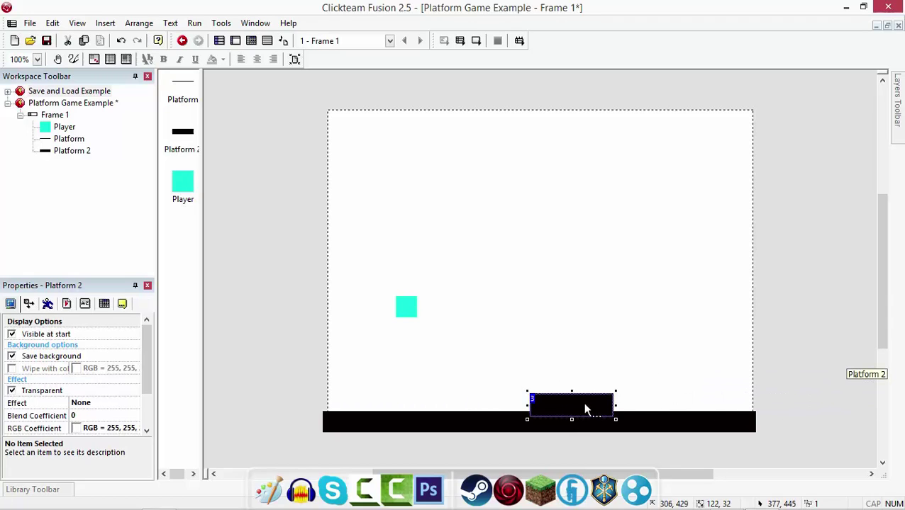
- Paste two more Platform 2 ledges, one raised on the right, one near the middle
key("ctrl+v")
left_click(698, 355)
left_click_drag(712, 367, 662, 379)
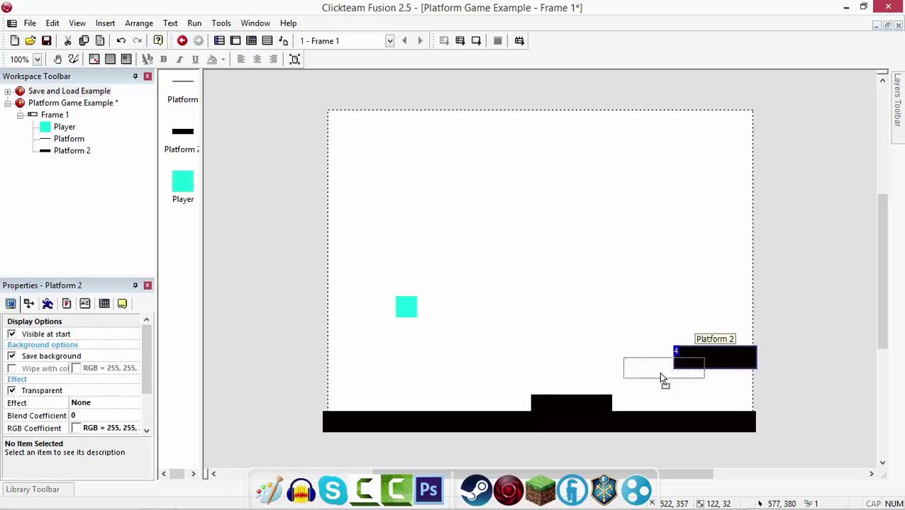
left_click(567, 354)
left_click(671, 366)
key("ctrl+v")
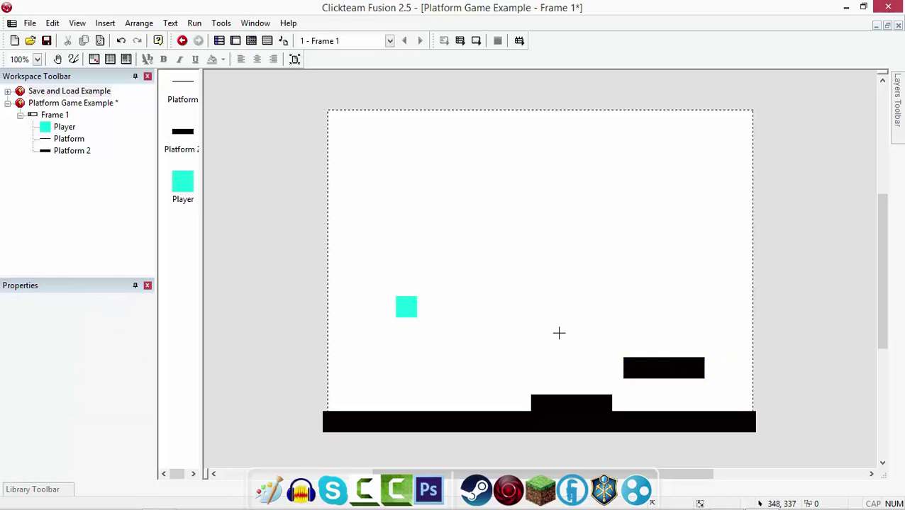
left_click(557, 333)
mouse_move(586, 348)
left_mouse_down()
mouse_move(537, 357)
mouse_move(521, 343)
left_mouse_up()
- Move the cyan Player down onto the left end of the floor
left_click(415, 303)
left_click_drag(414, 303, 387, 389)
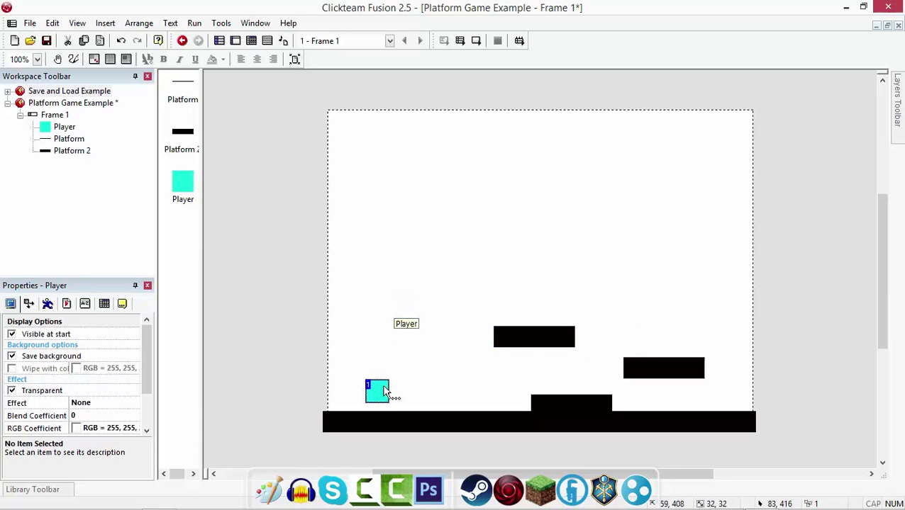
left_click(457, 373)
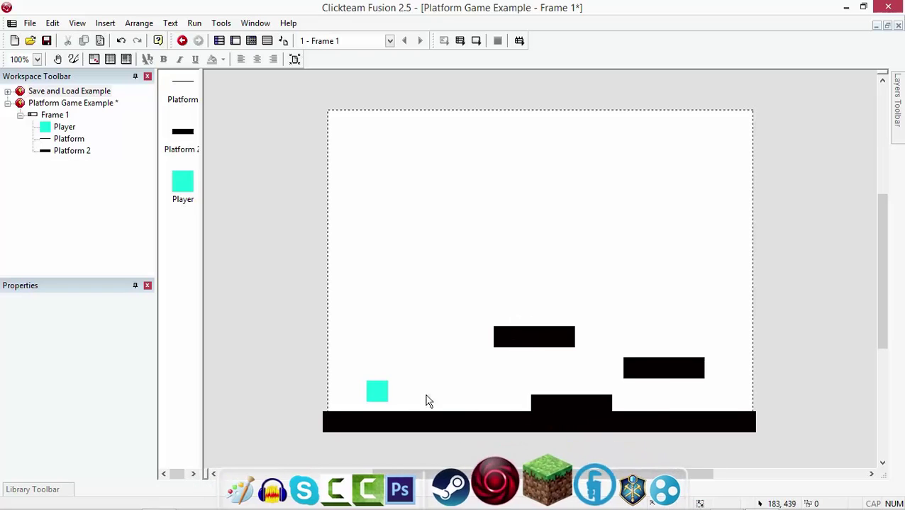
left_click(379, 399)
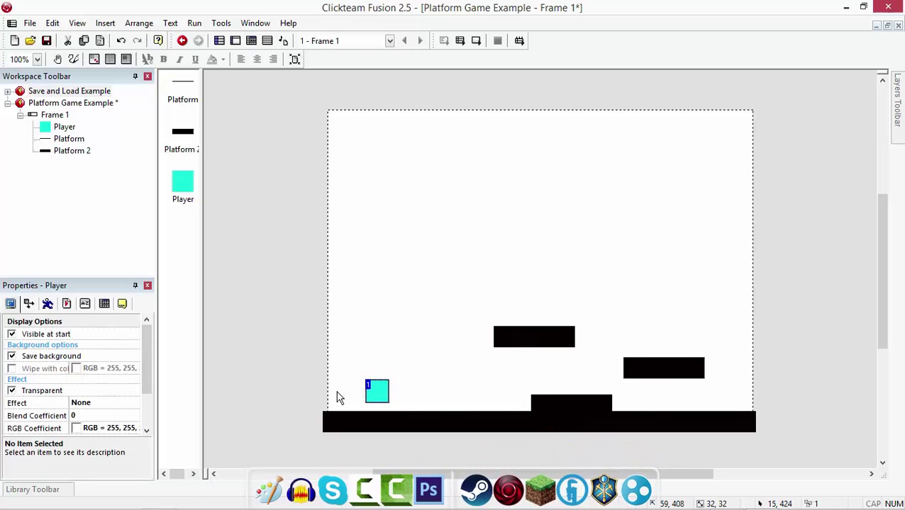
- Set the Player's movement type to Platform, replacing an accidental Physics choice
left_click(48, 309)
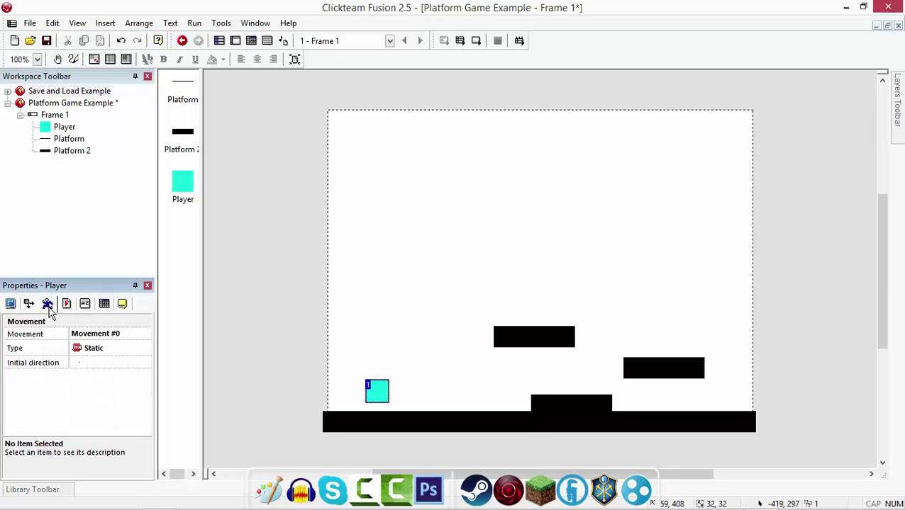
left_click(95, 348)
left_click(97, 110)
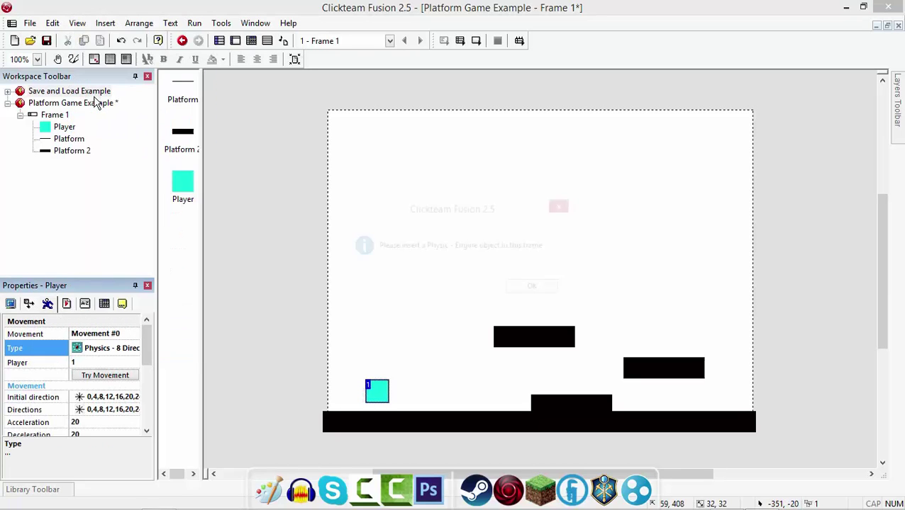
left_click(566, 205)
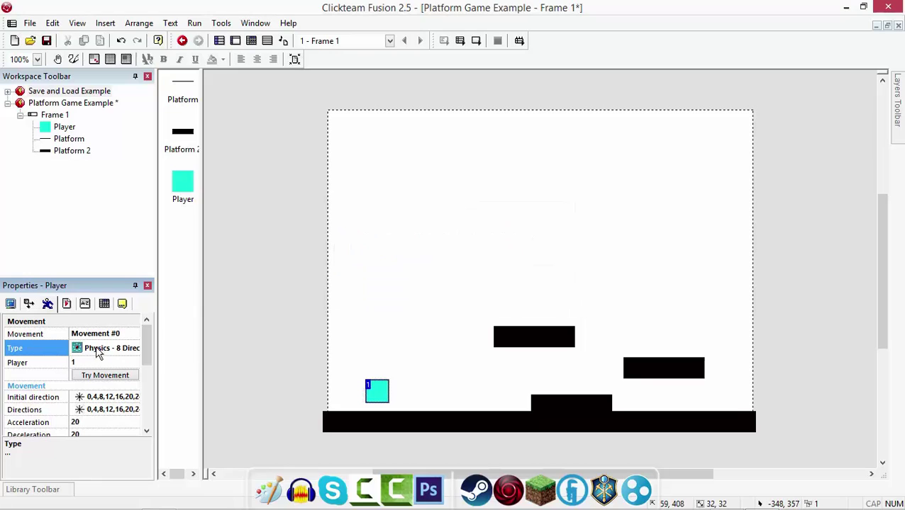
left_click(97, 351)
left_click(113, 89)
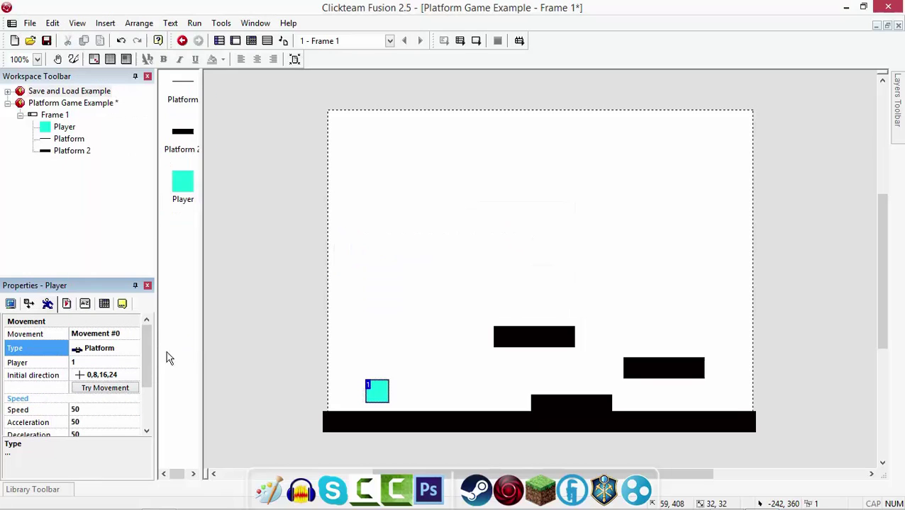
- Change the Player's jump Strength value in the movement properties
scroll(148, 360, "down", 1)
scroll(148, 360, "down", 2)
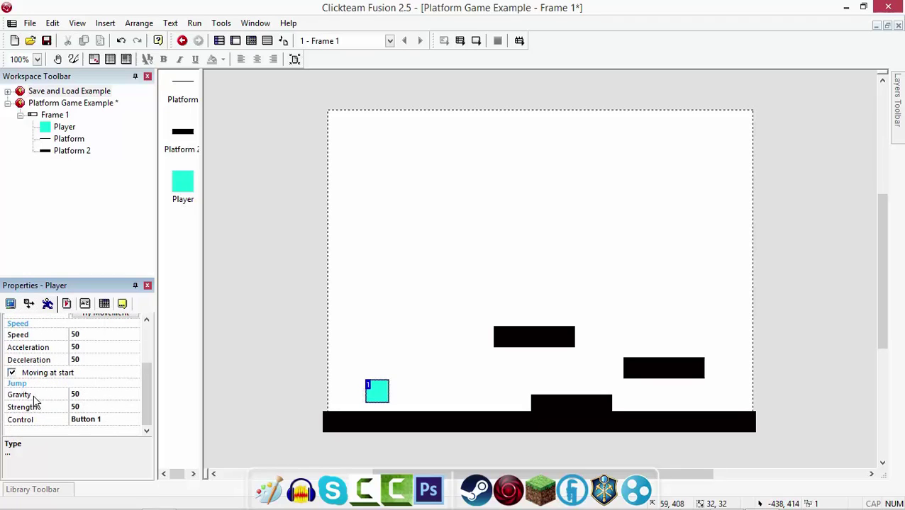
left_click(95, 407)
type("100")
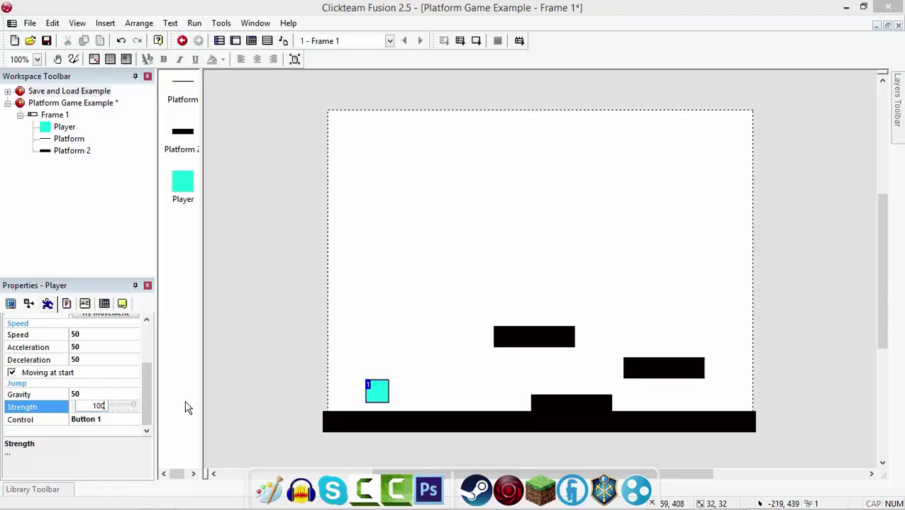
left_click(227, 382)
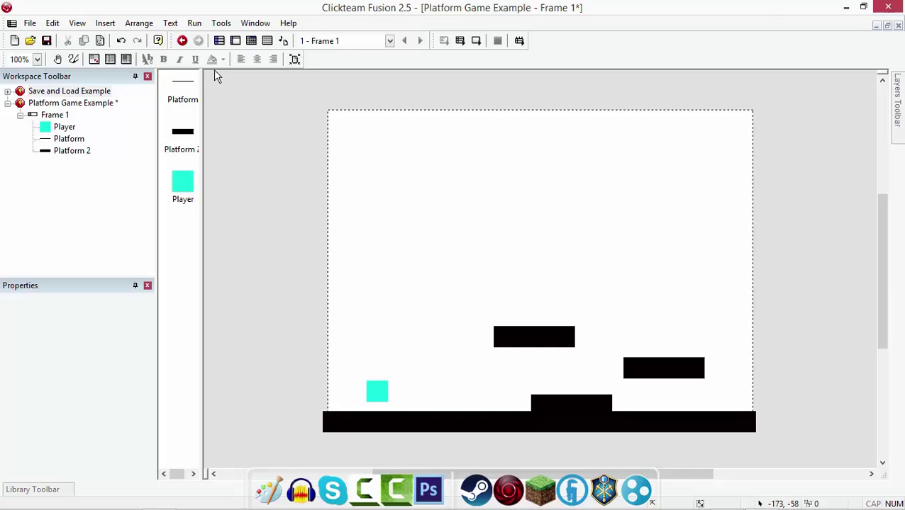
- Add an event for the Player colliding with Platform in the Event Editor
left_click(251, 44)
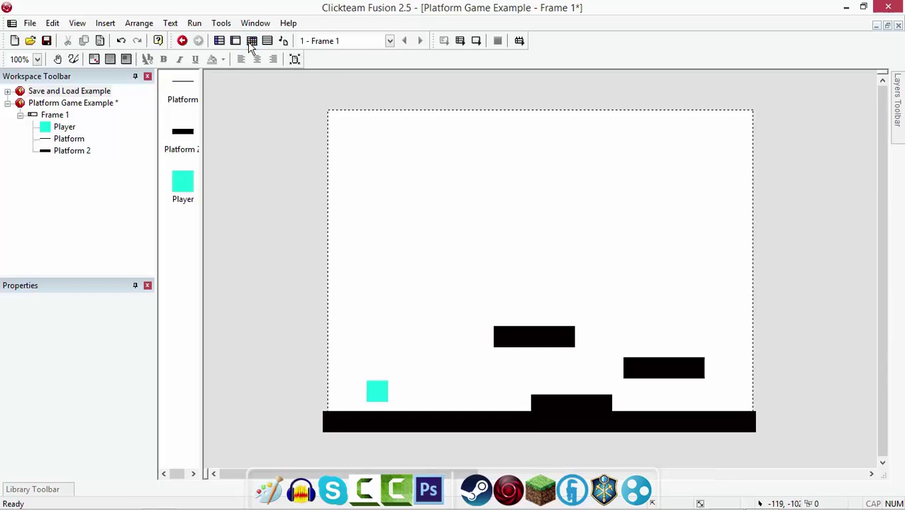
double_click(216, 104)
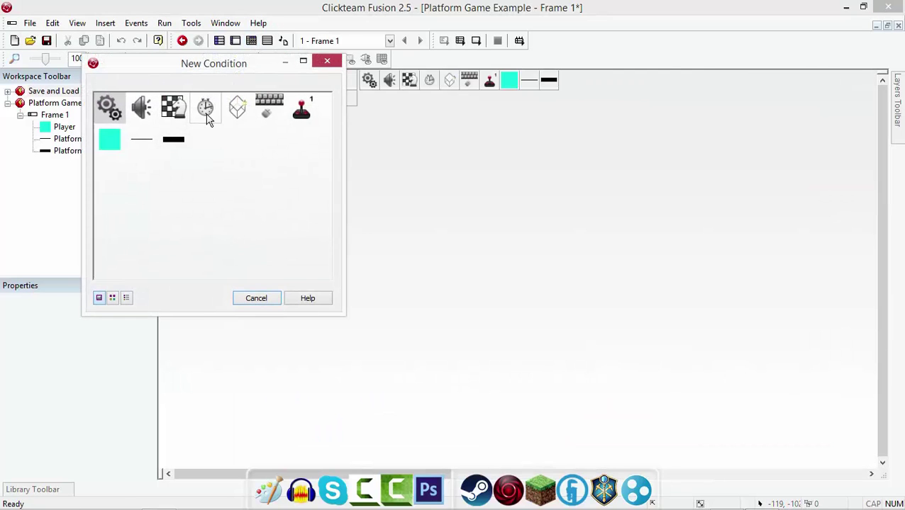
right_click(108, 132)
mouse_move(149, 142)
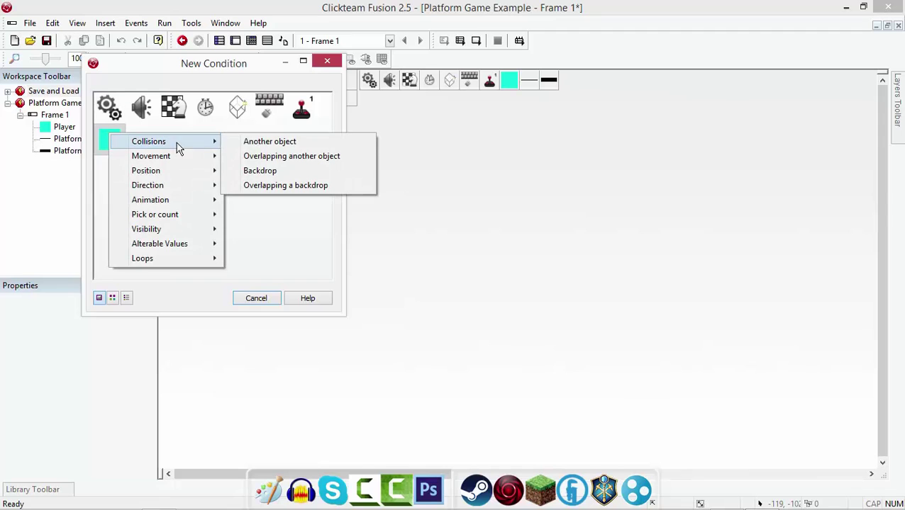
left_click(267, 142)
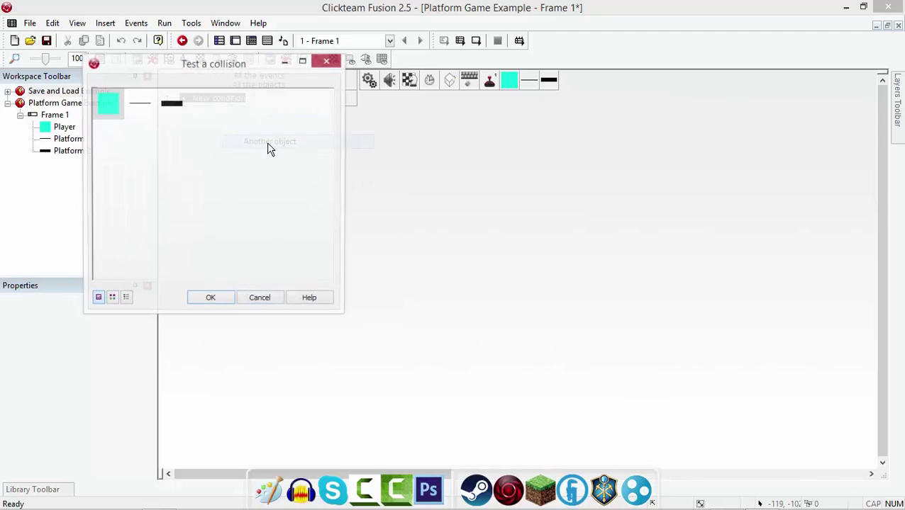
left_click(141, 105)
left_click(210, 300)
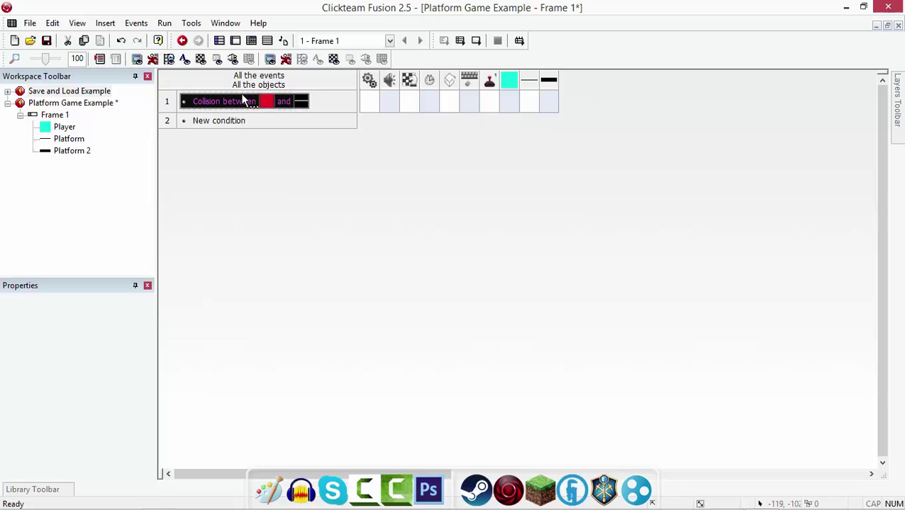
- Duplicate it for collision with Platform 2, and give the Player a Stop action
left_click_drag(246, 105, 227, 124)
double_click(297, 125)
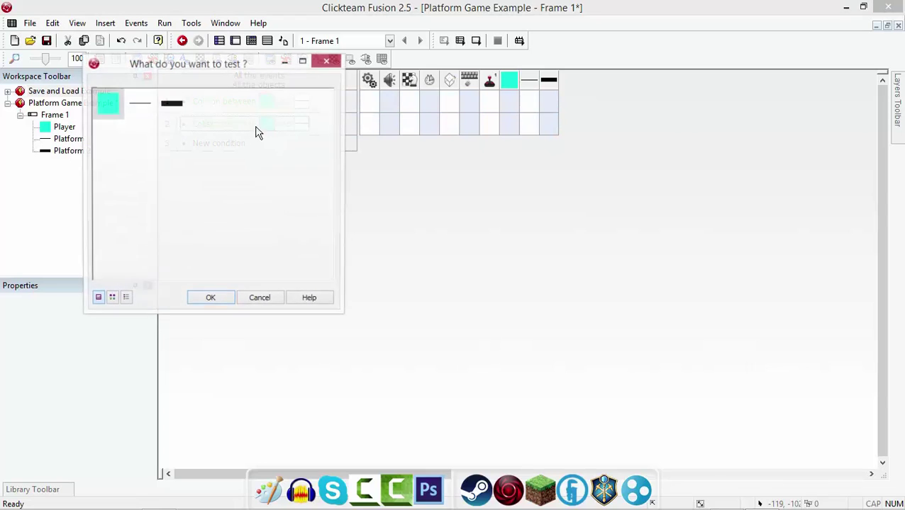
double_click(177, 107)
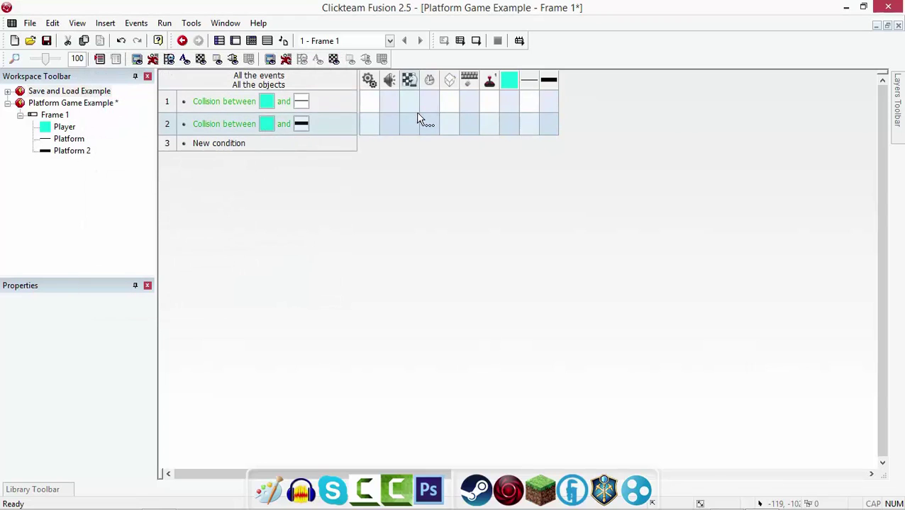
left_click(506, 104)
left_click(673, 128)
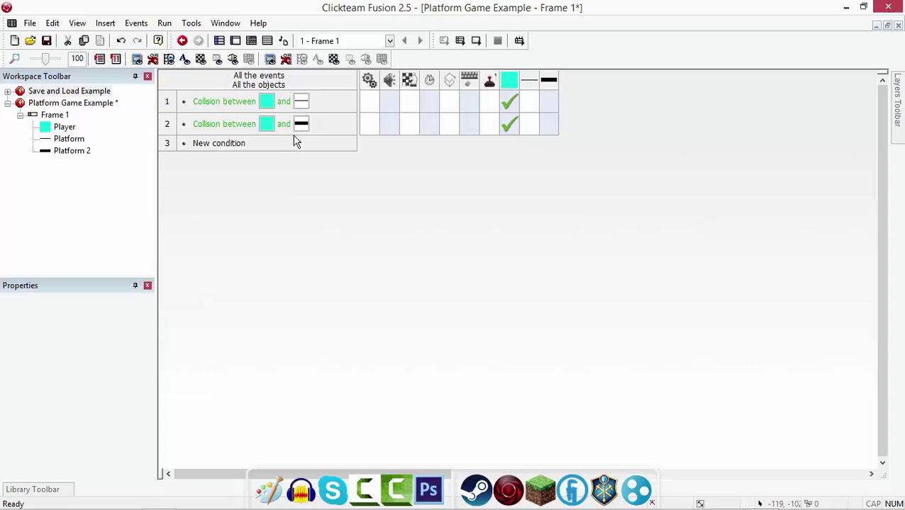
- Browse the application's Window properties, then Runtime Options down to the Players section
left_click(234, 40)
left_click(63, 102)
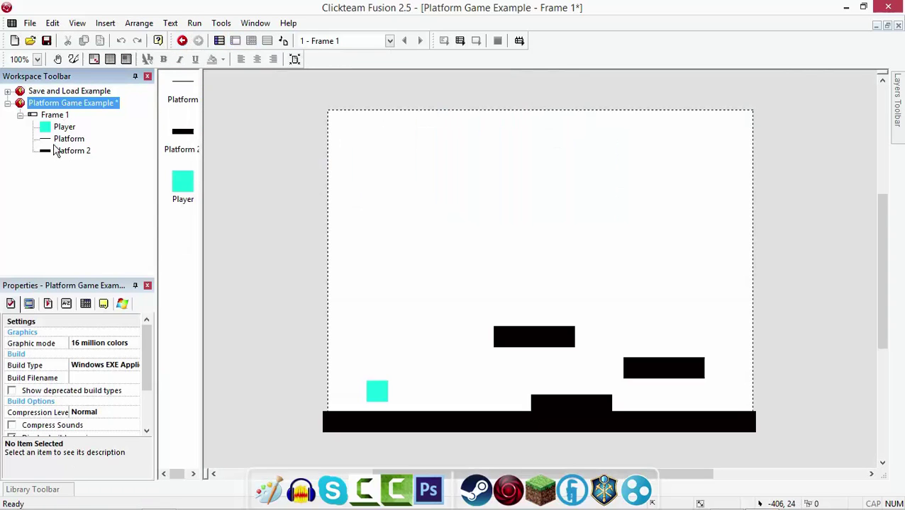
scroll(101, 417, "down", 3)
scroll(101, 417, "down", 1)
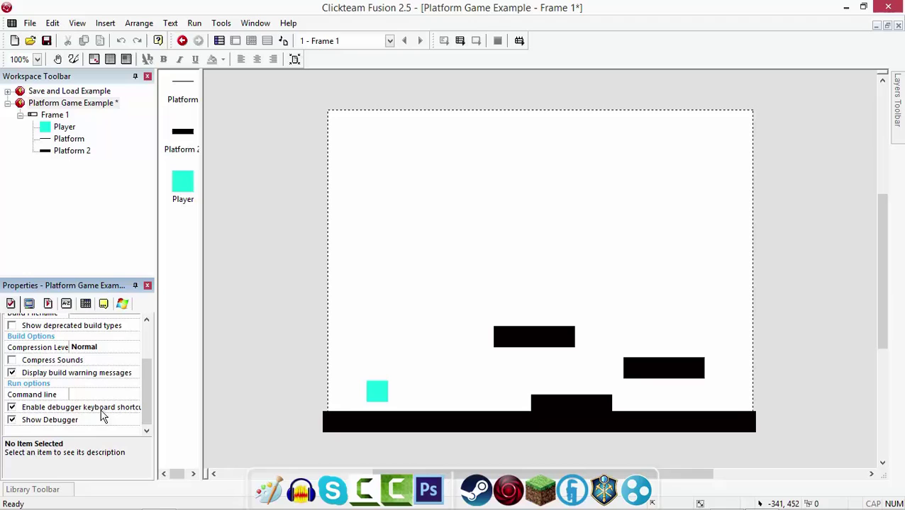
left_click(29, 303)
scroll(111, 356, "down", 1)
scroll(111, 362, "down", 2)
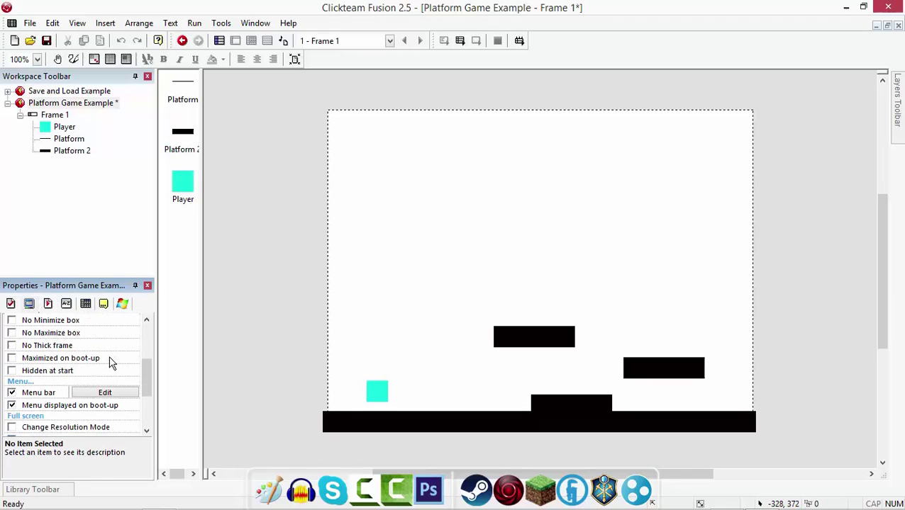
scroll(110, 363, "down", 2)
scroll(109, 363, "down", 1)
scroll(102, 353, "up", 3)
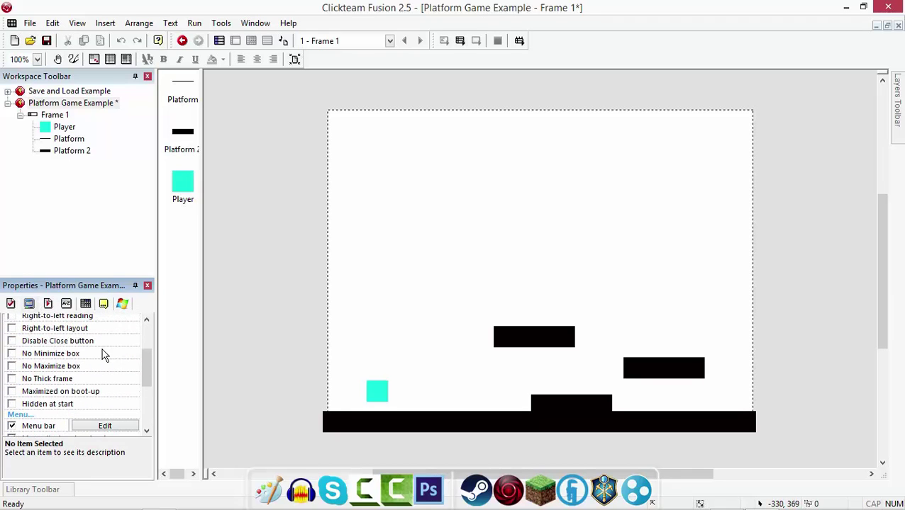
left_click(50, 309)
scroll(120, 365, "down", 1)
scroll(125, 369, "down", 2)
scroll(125, 370, "down", 1)
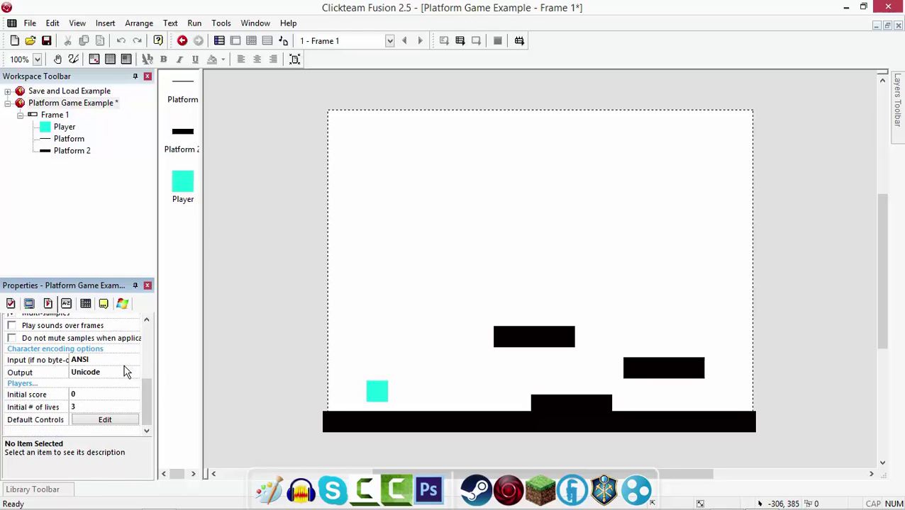
- Bind Up/Down/Left/Right to W/S/A/D and Button 1 to Space, then confirm both dialogs
left_click(90, 423)
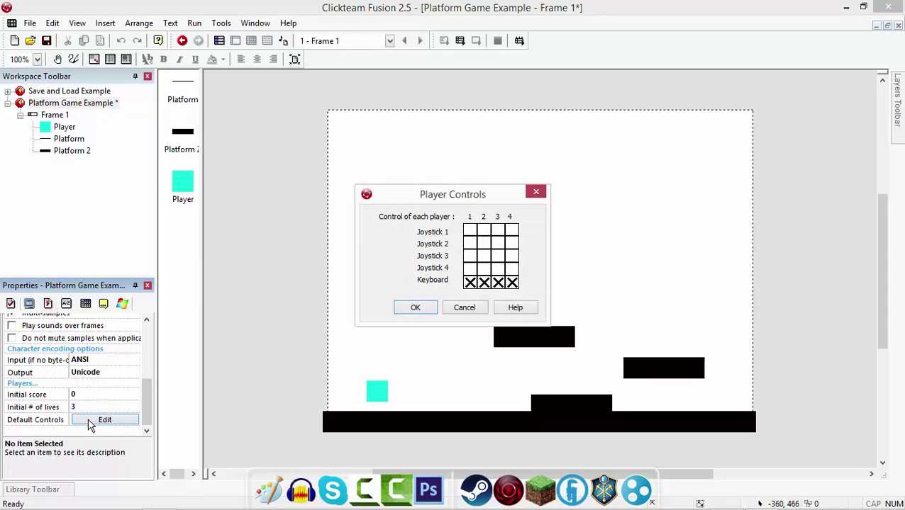
left_click(470, 283)
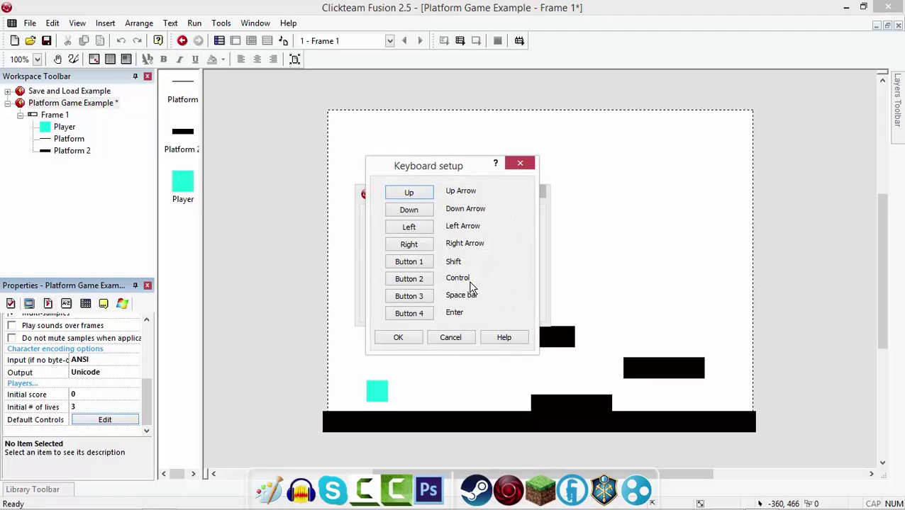
left_click(412, 193)
key("w")
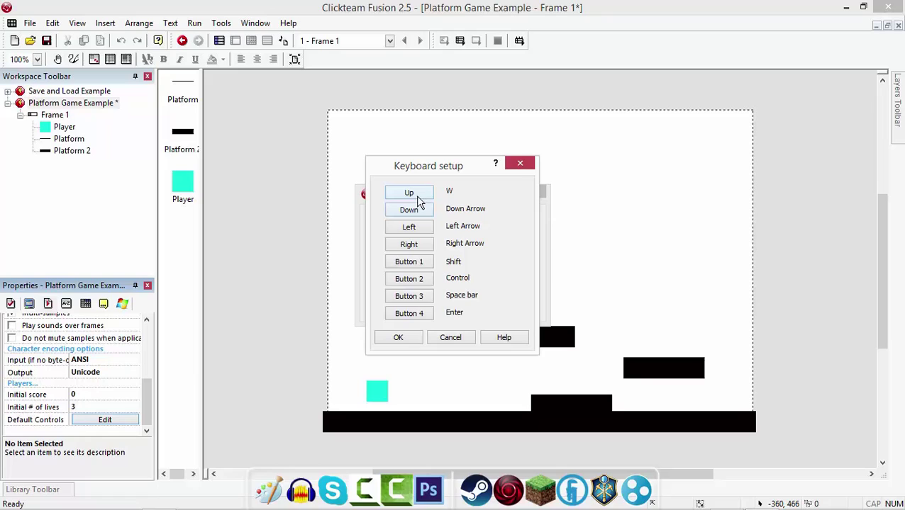
left_click(408, 211)
key("s")
left_click(419, 230)
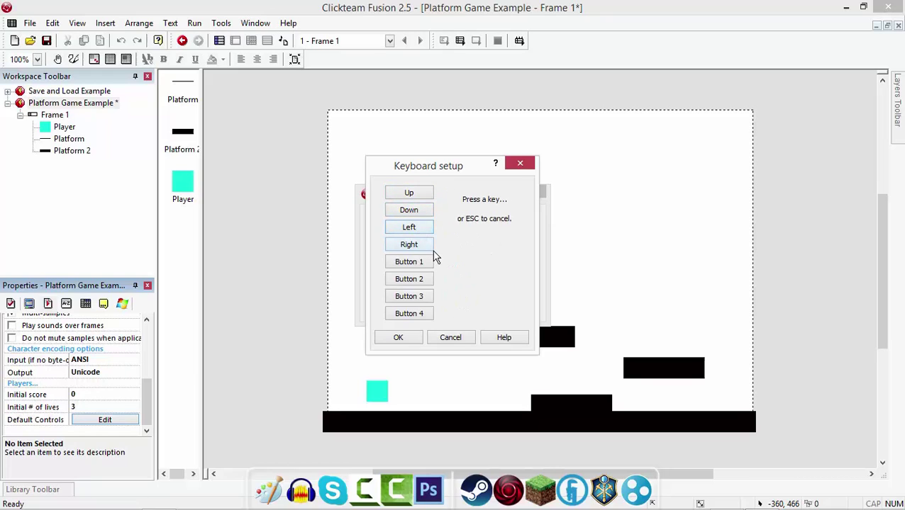
key("a")
left_click(416, 247)
key("d")
left_click(419, 262)
key("space")
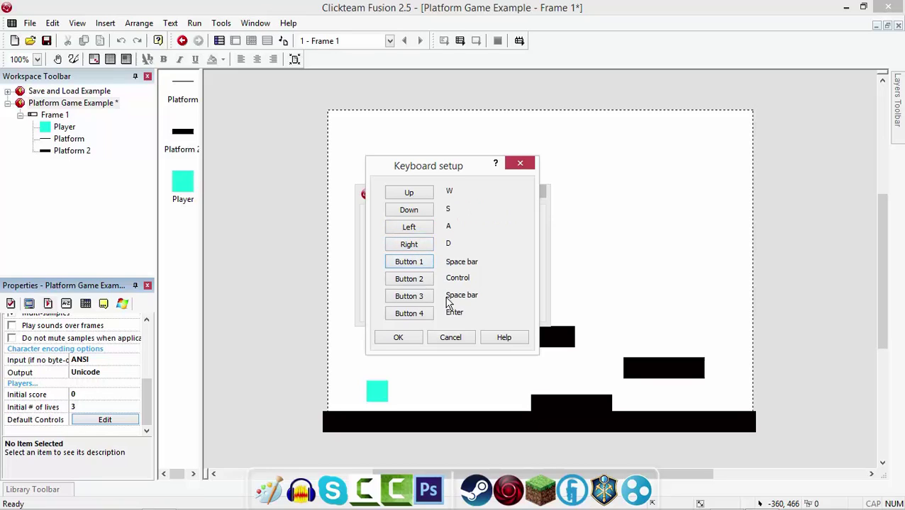
left_click(399, 338)
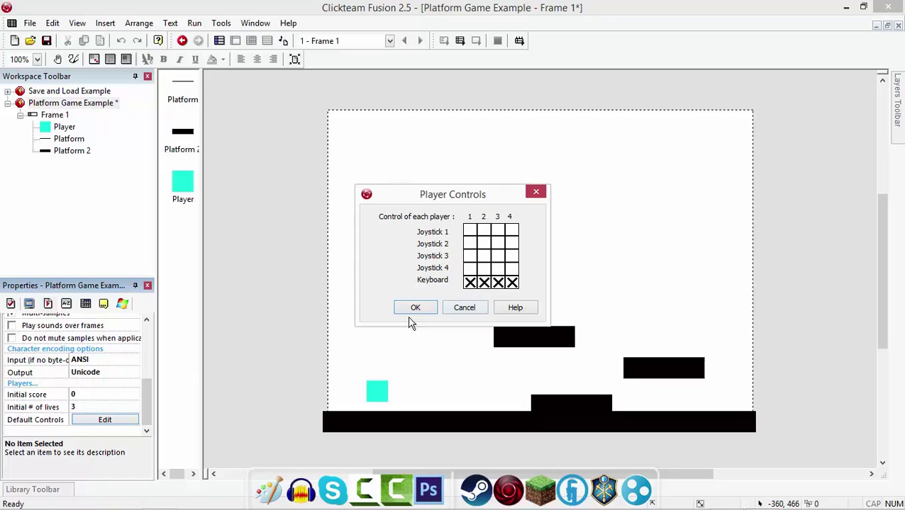
left_click(415, 307)
- Review the cyan Player's movement settings, then deselect it
left_click(378, 389)
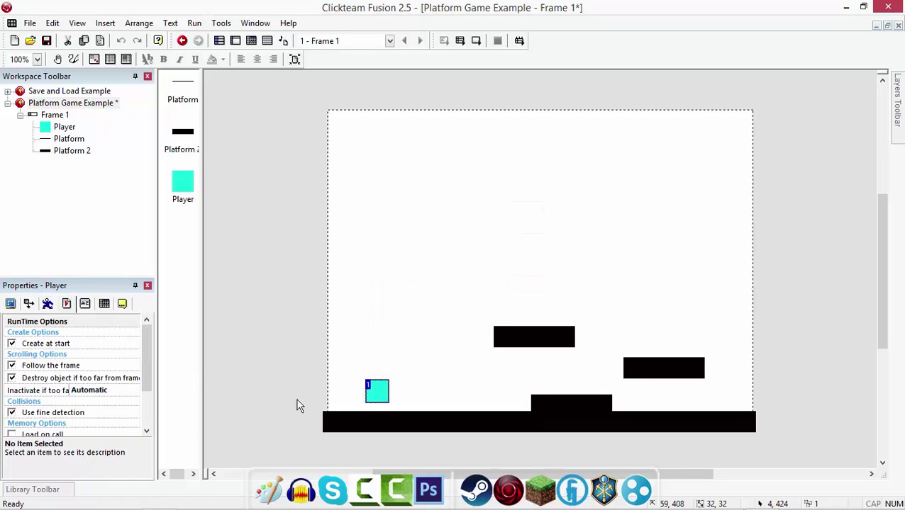
left_click(48, 304)
scroll(130, 385, "down", 1)
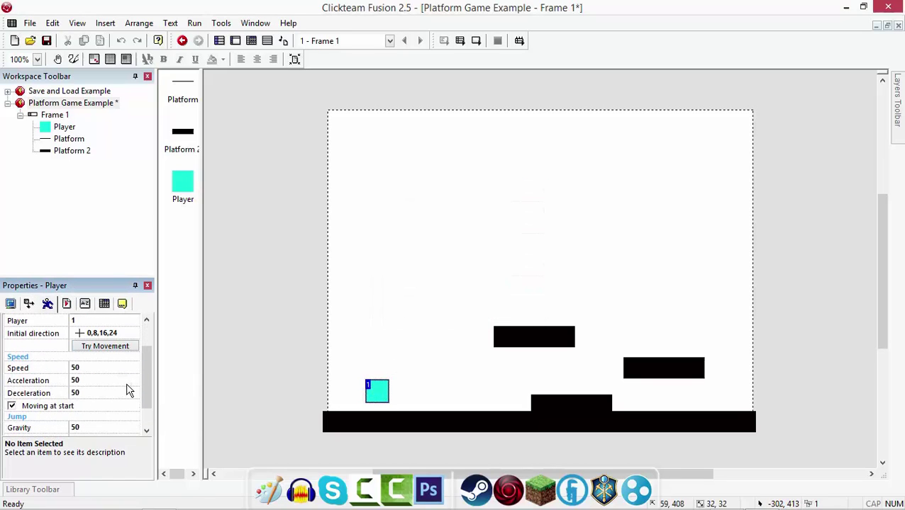
scroll(123, 383, "down", 1)
left_click(252, 351)
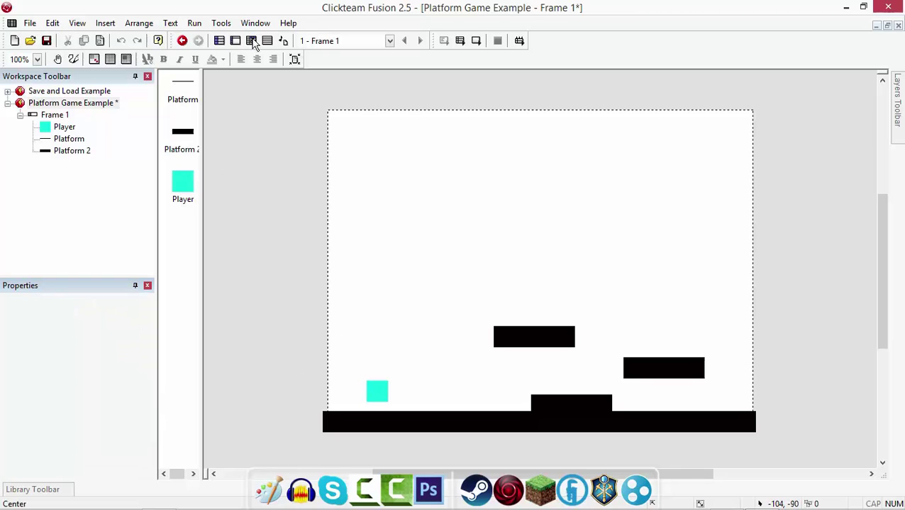
- Run the frame and walk and jump the player onto the lower black platforms
left_click(194, 23)
left_click(223, 53)
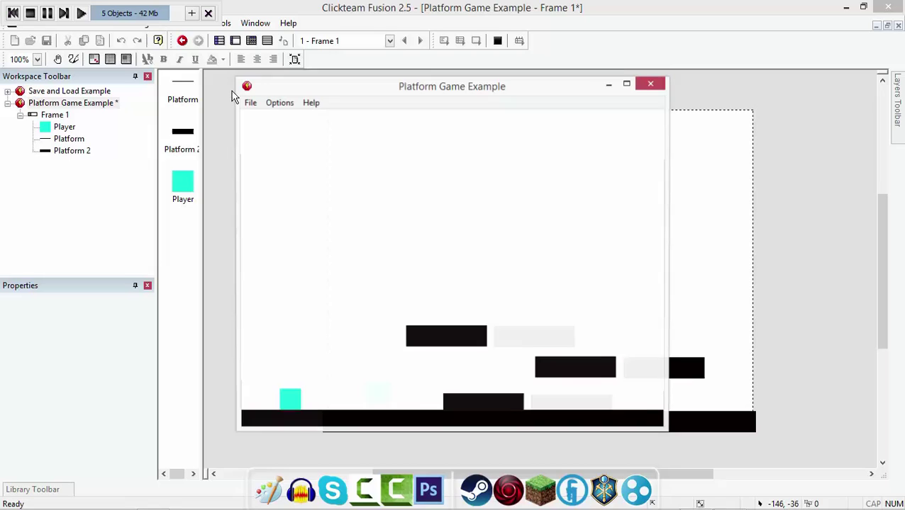
key("Right")
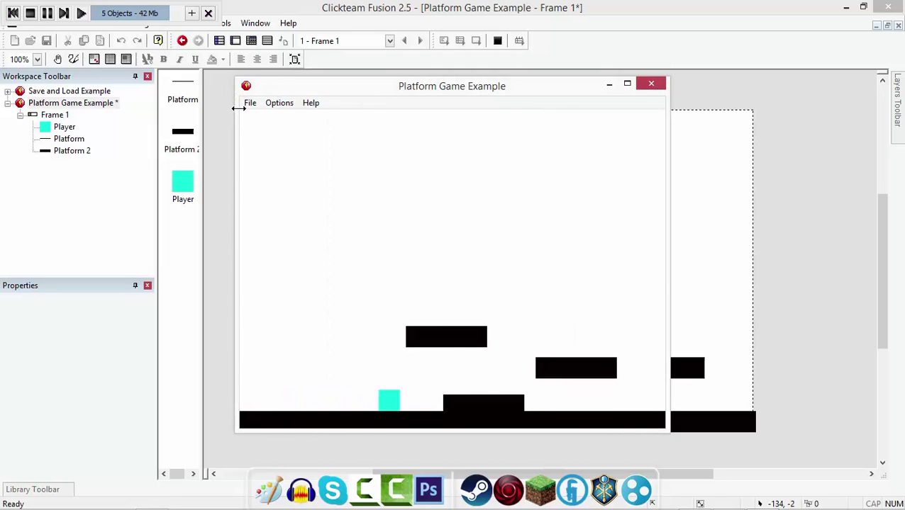
key("Up")
key("Up")
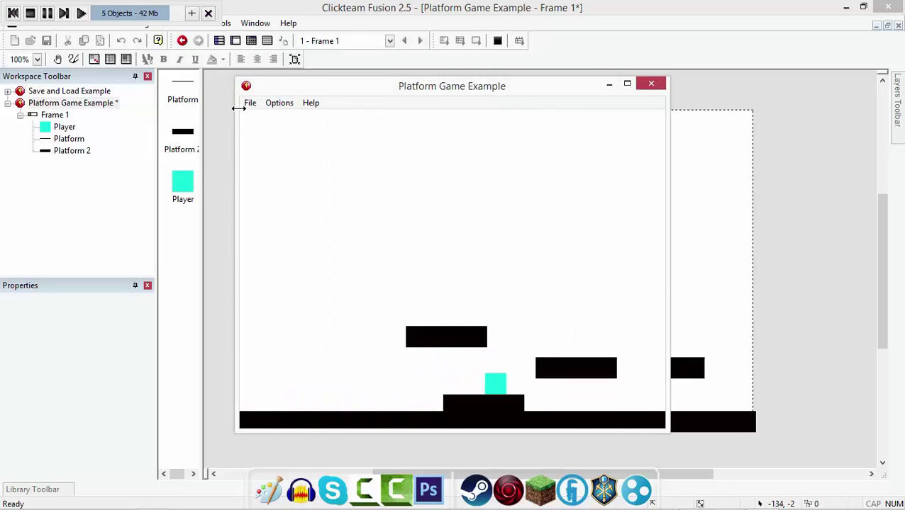
key("Up")
key("Left")
key("Up")
key("Left")
key("Right")
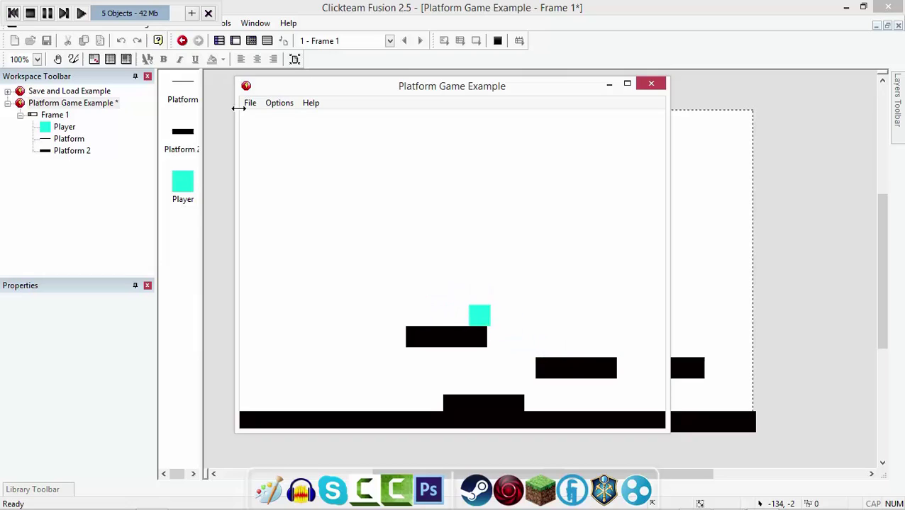
key("Up")
key("Left")
key("Up")
key("Right")
key("Left")
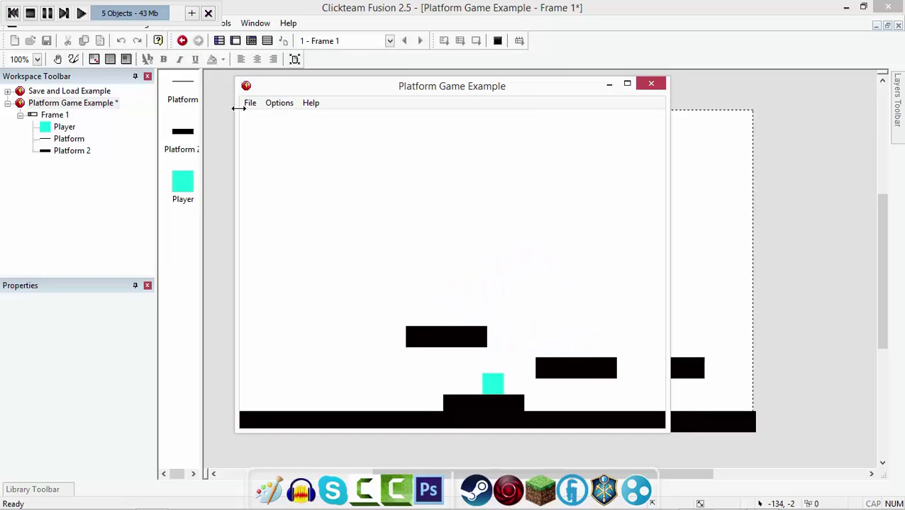
- Keep jumping between the left, middle and right ledges, ending on the right platform
key("Up")
key("Right")
key("Up")
key("Left")
key("Up")
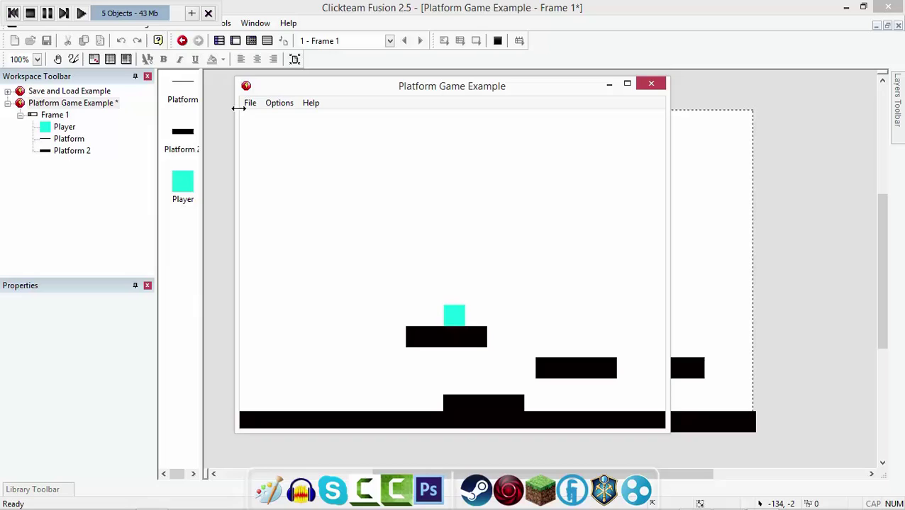
key("Right")
key("Up")
key("Left")
key("Up")
key("Right")
key("Up")
key("Left")
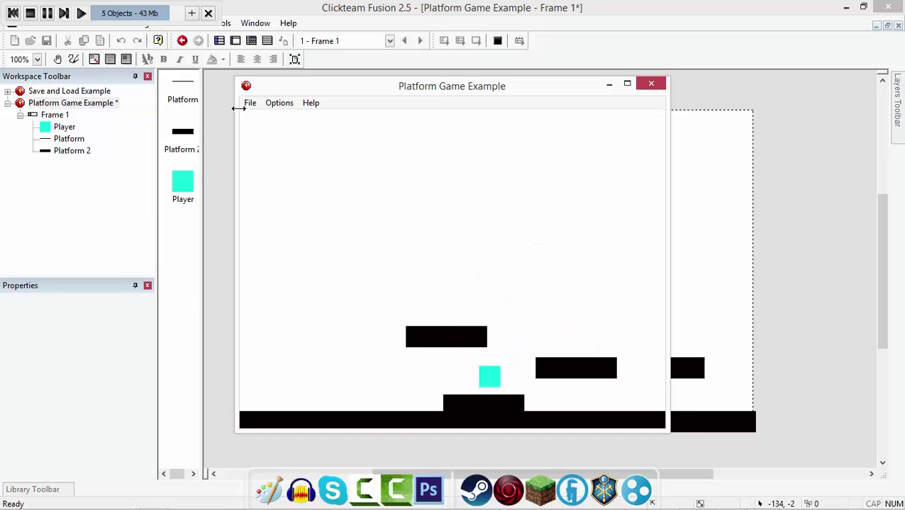
key("Up")
key("Right")
key("Left")
key("Up")
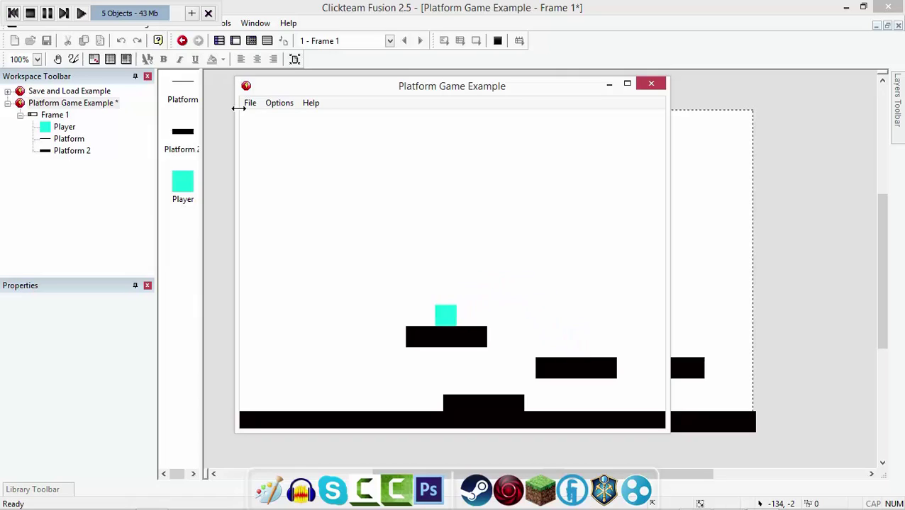
key("Right")
key("Up")
key("Right")
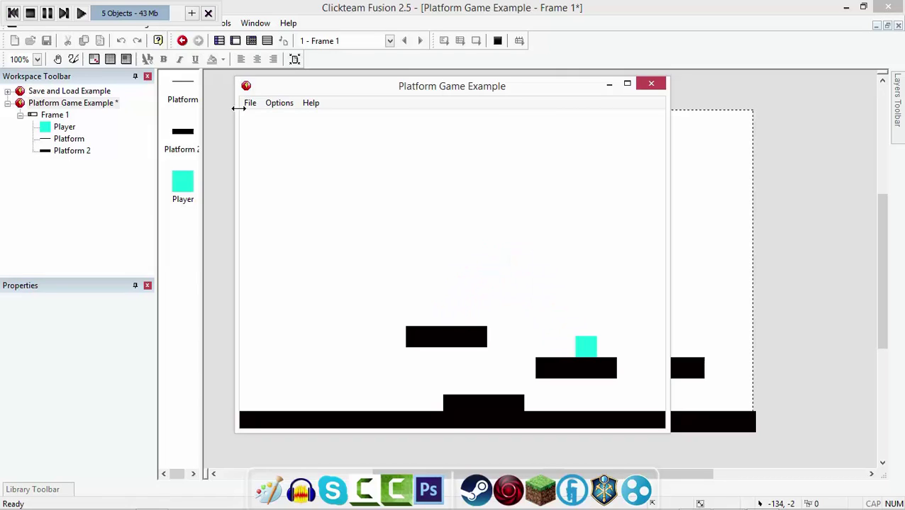